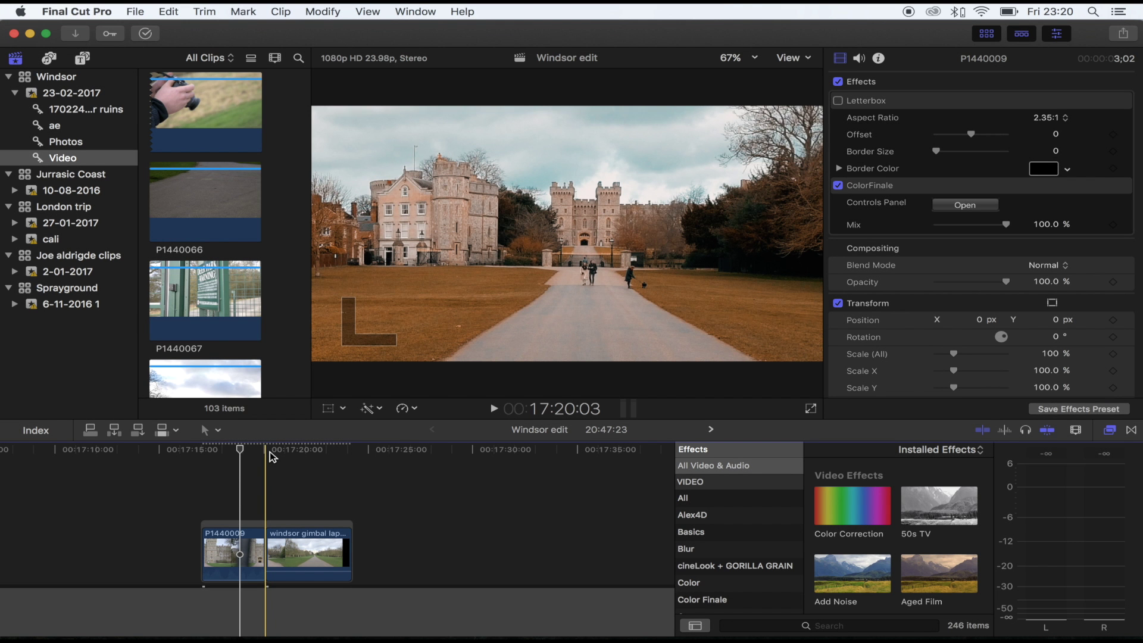
Park the playhead near the start of the windsor gimbal lapse ae clip
click(305, 454)
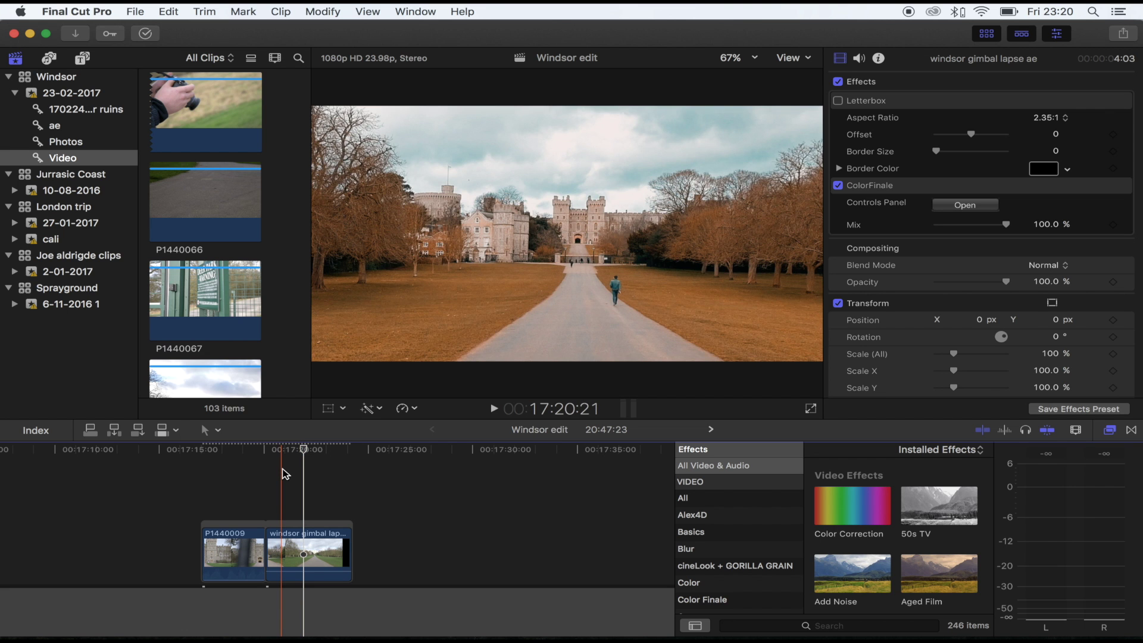
Bring up a Finder window showing the home folder
click(52, 619)
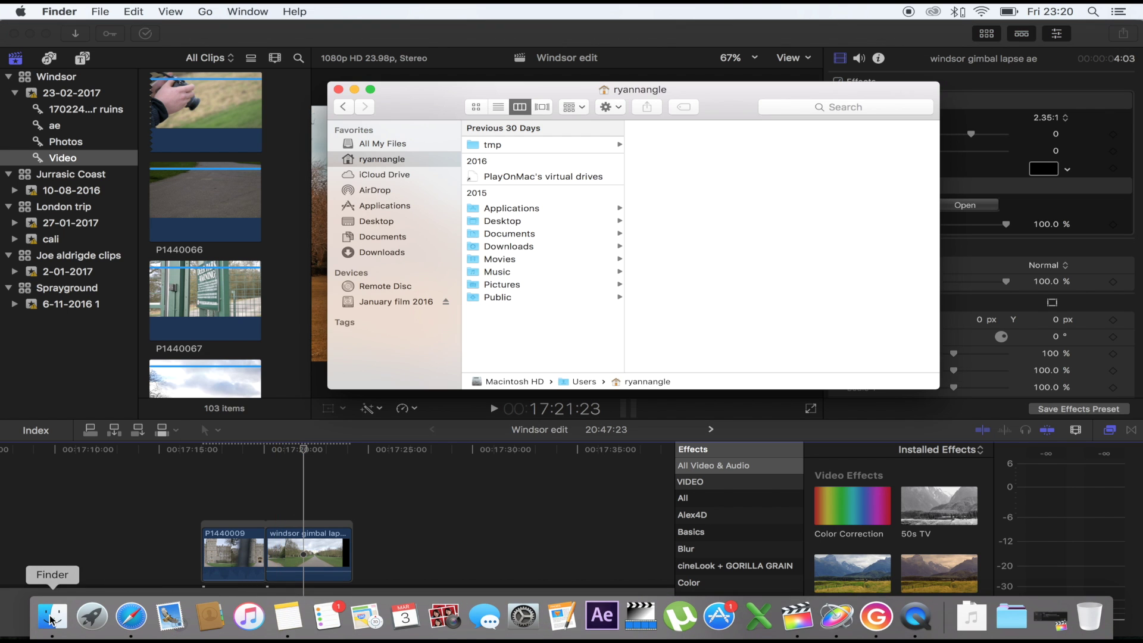
click(533, 262)
scroll(723, 230, down, 3)
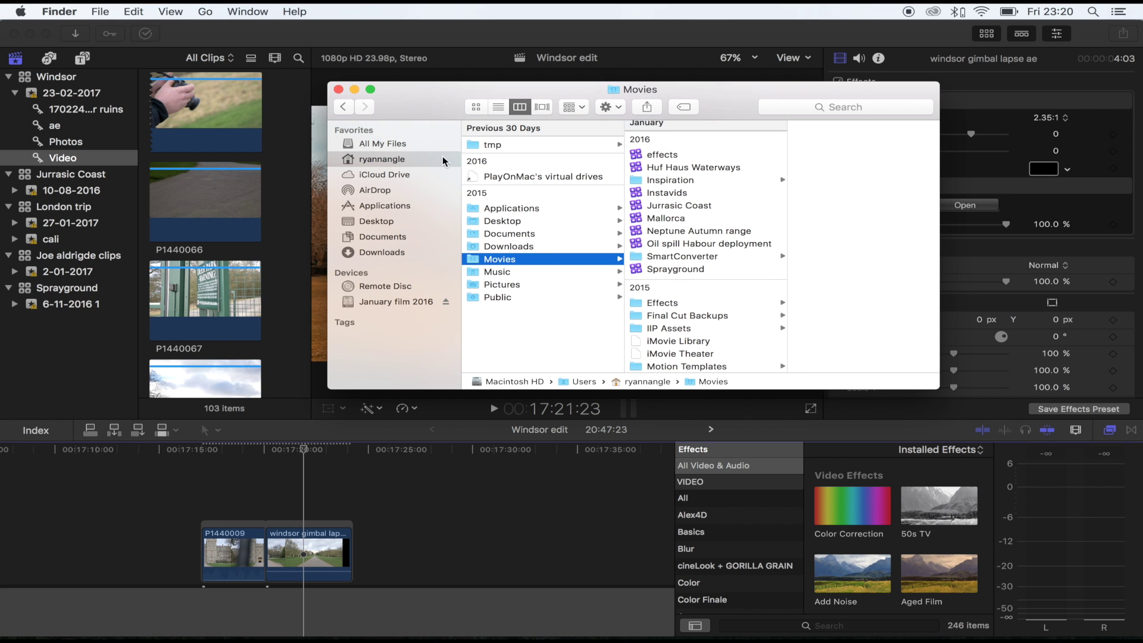
scroll(672, 253, down, 2)
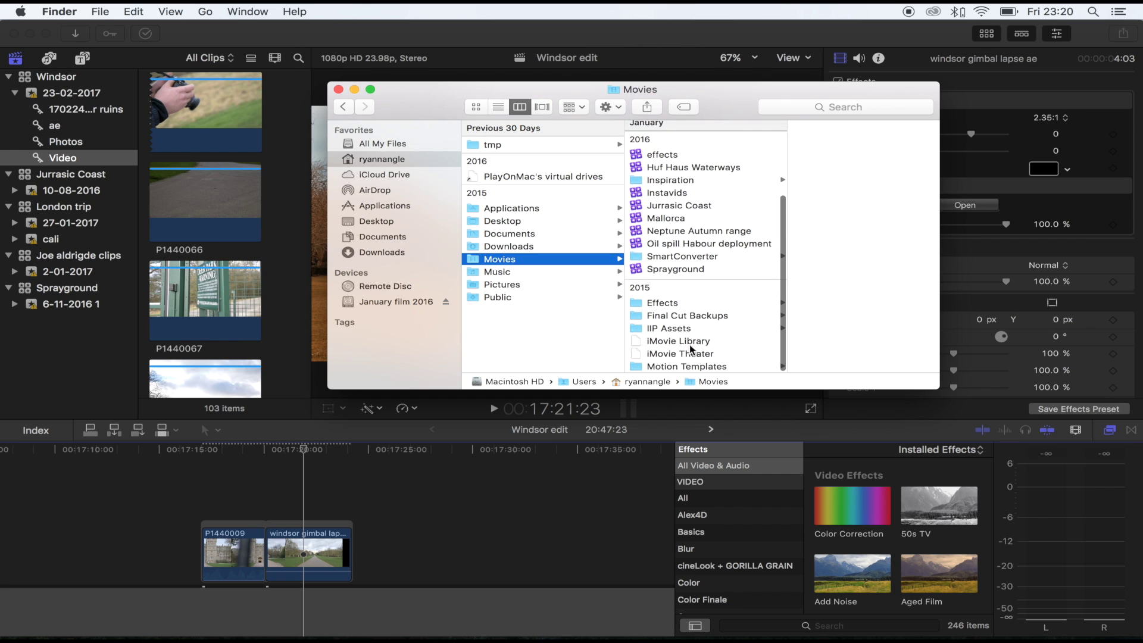
click(685, 366)
click(845, 196)
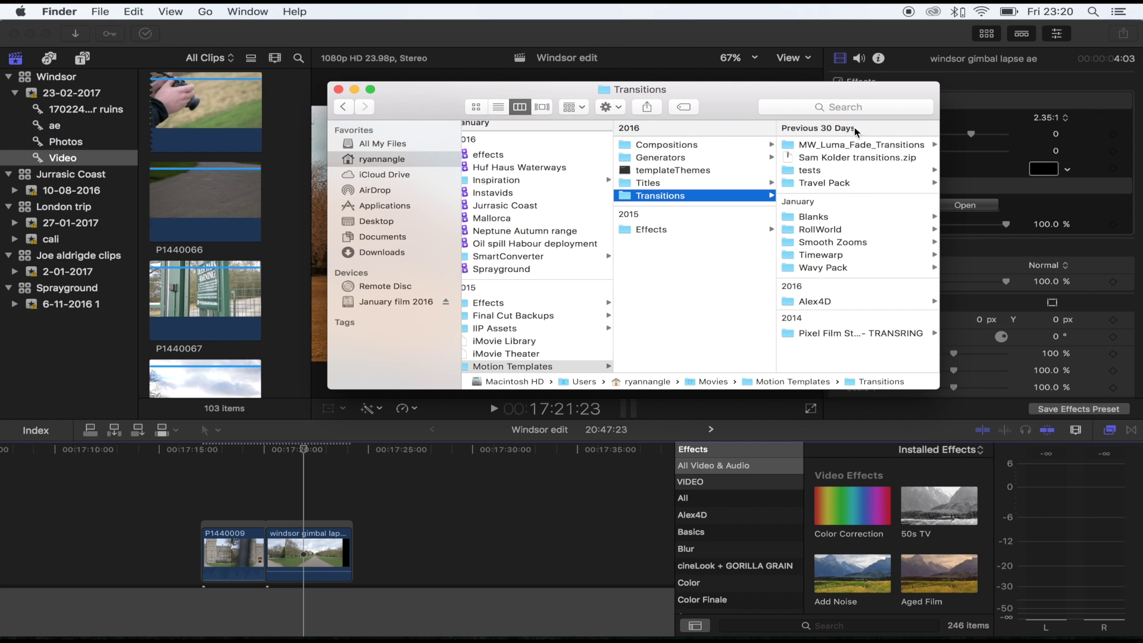
click(324, 478)
click(279, 477)
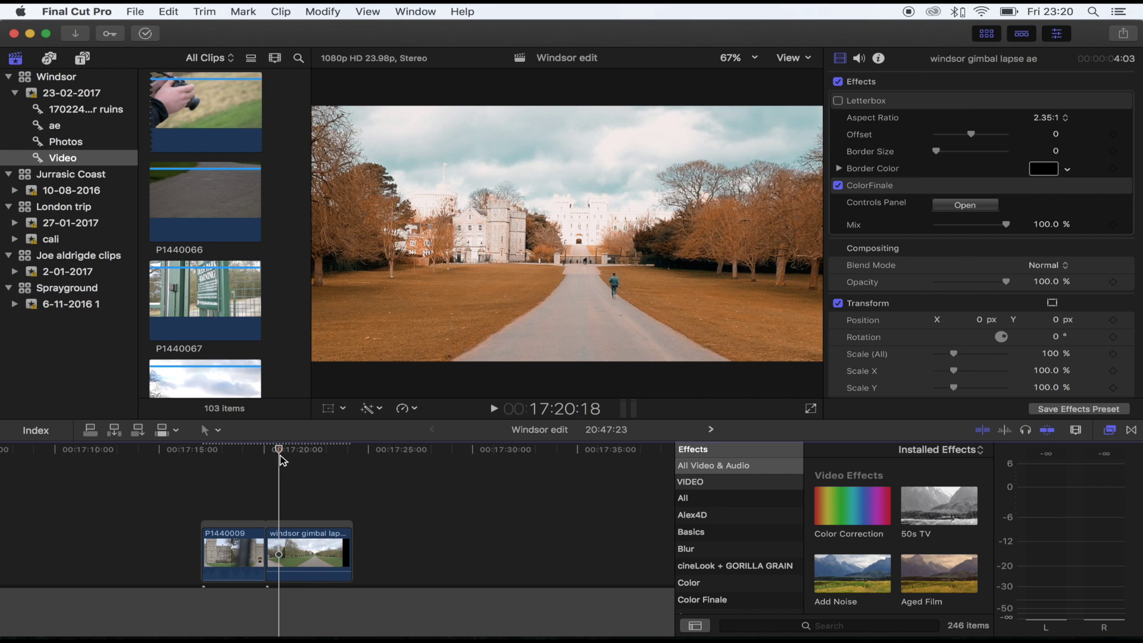
Drag Smooth Zoom Out Tool from the Smooth Zooms transitions onto the cut between the Windsor clips
click(1132, 430)
scroll(707, 538, down, 3)
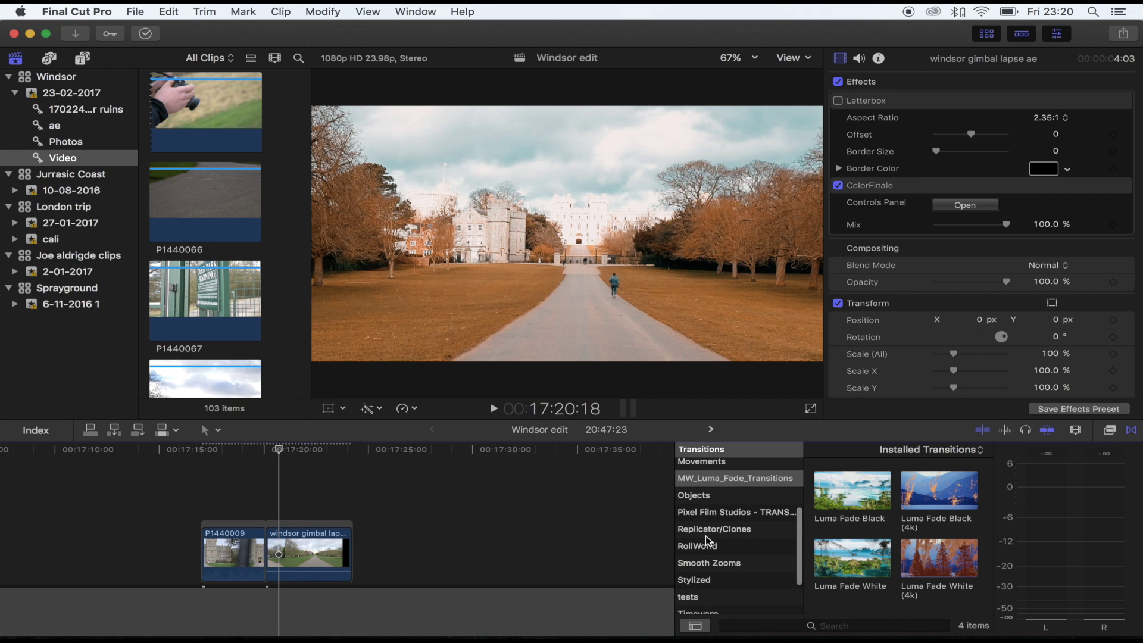
click(721, 563)
scroll(873, 549, down, 2)
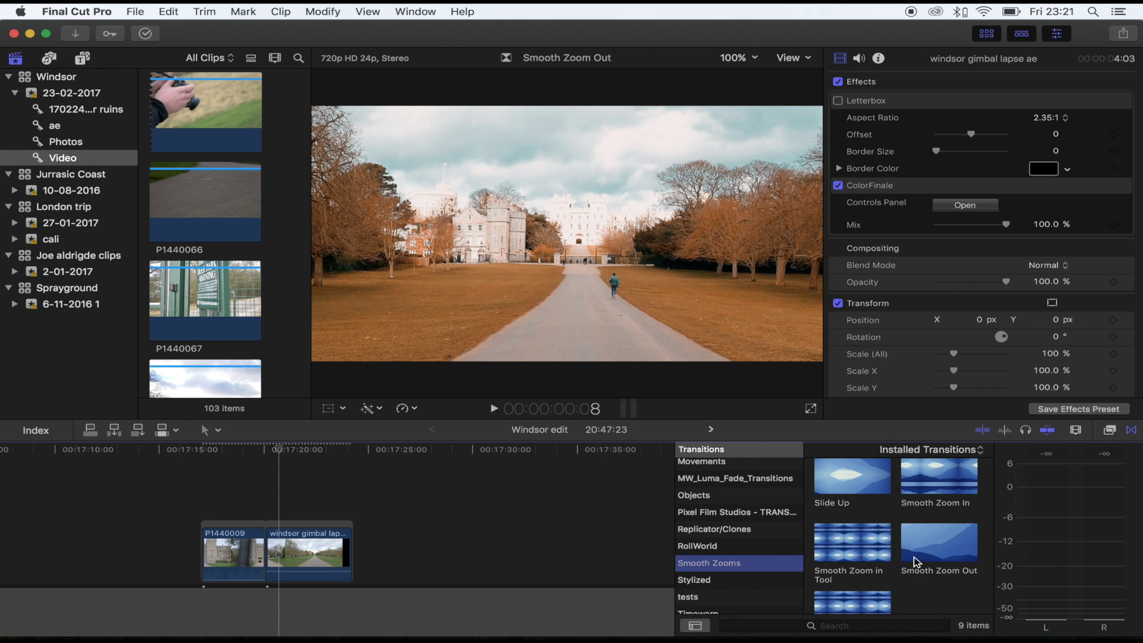
scroll(908, 543, down, 1)
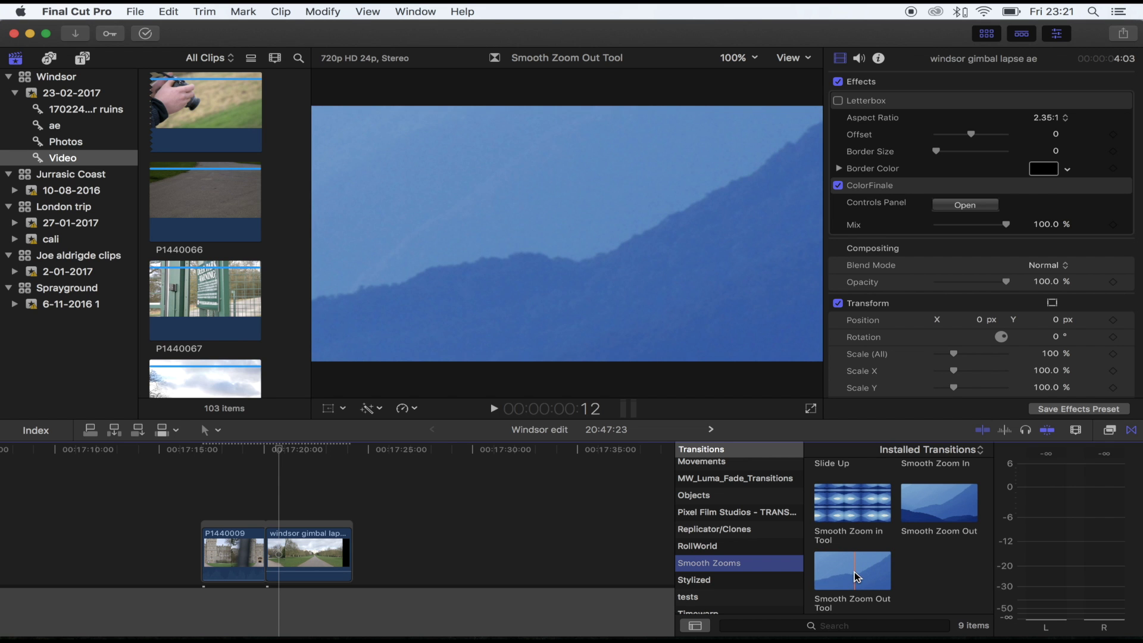
drag(856, 577, 267, 553)
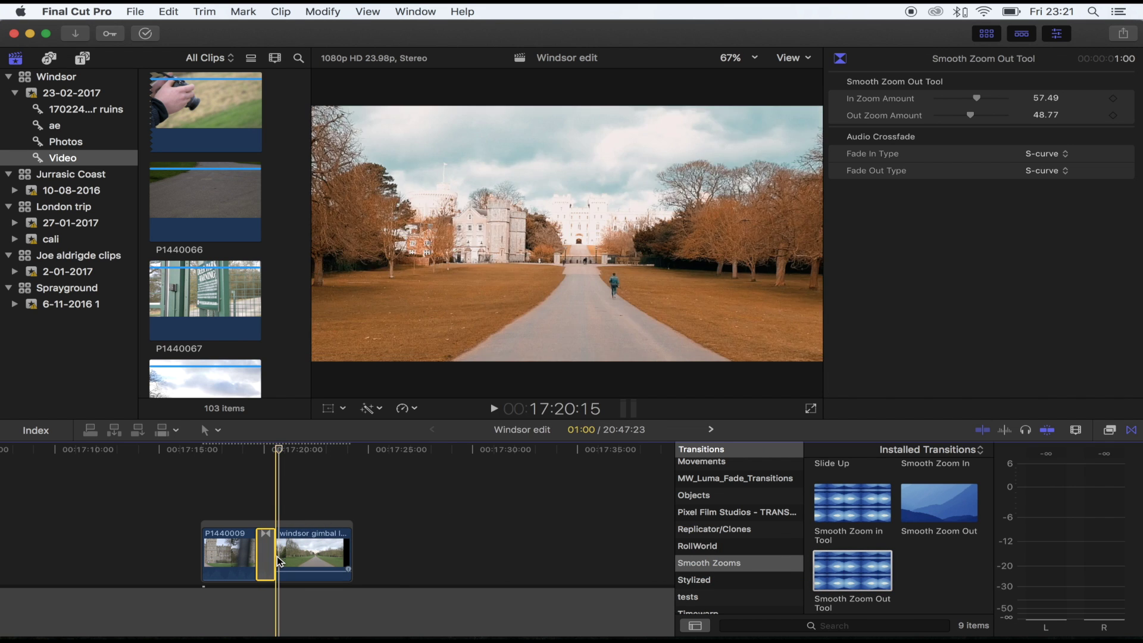
key(super+equal)
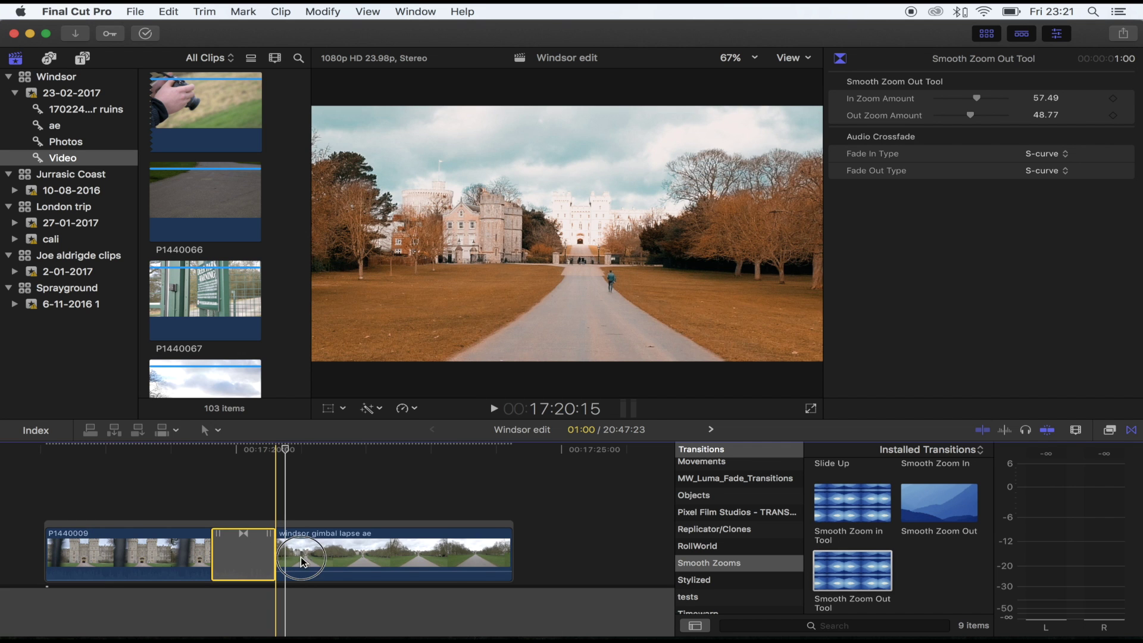
Extend the zoom transition from 1:00 to 2:14 and scrub through its frames
drag(328, 561, 210, 511)
click(287, 494)
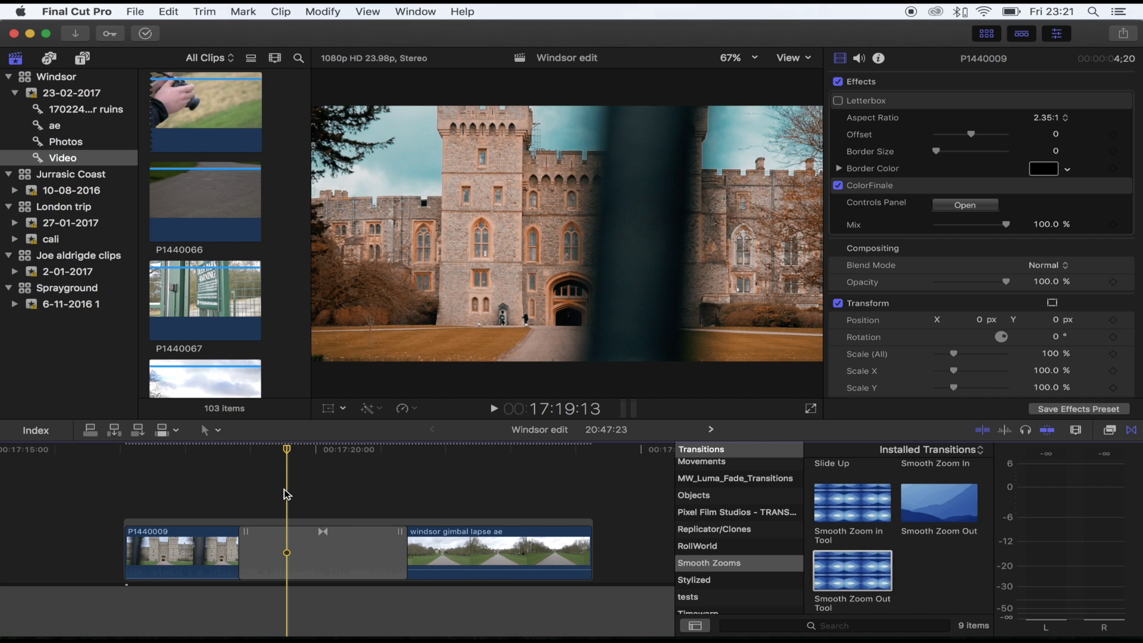
click(275, 454)
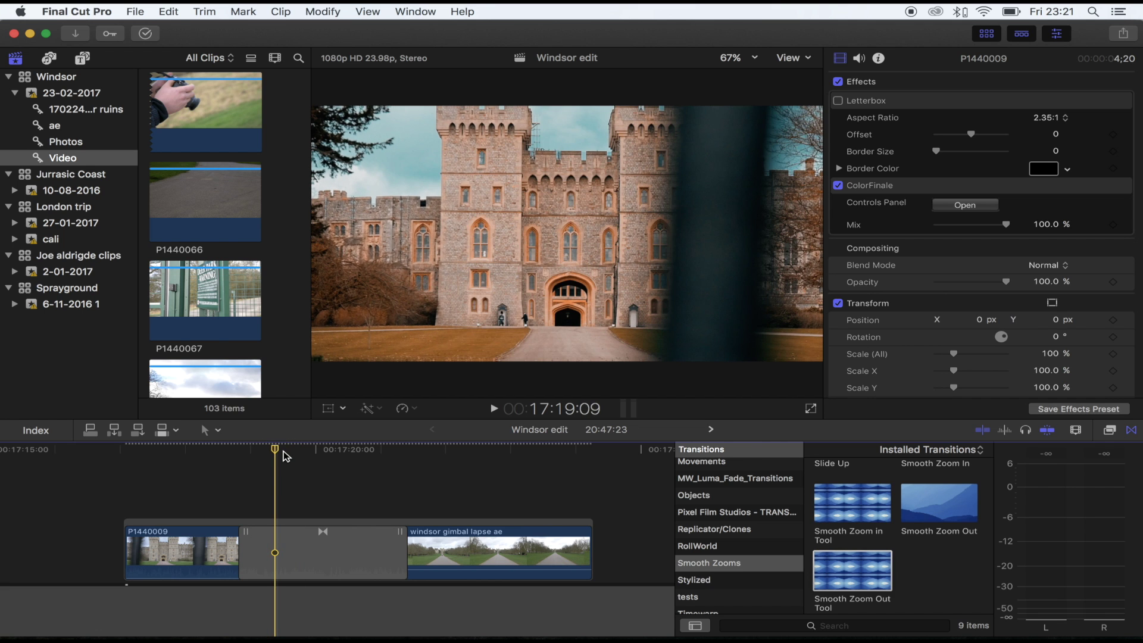
click(290, 453)
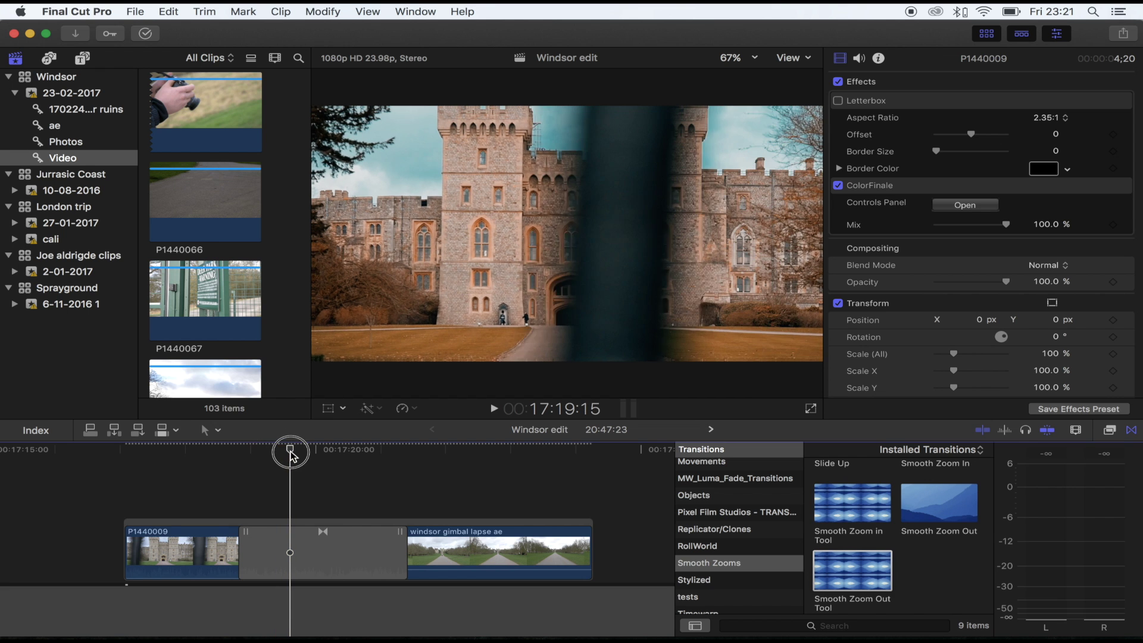
drag(292, 455, 322, 455)
Select the transition and play through it to see its zoom settings
click(320, 566)
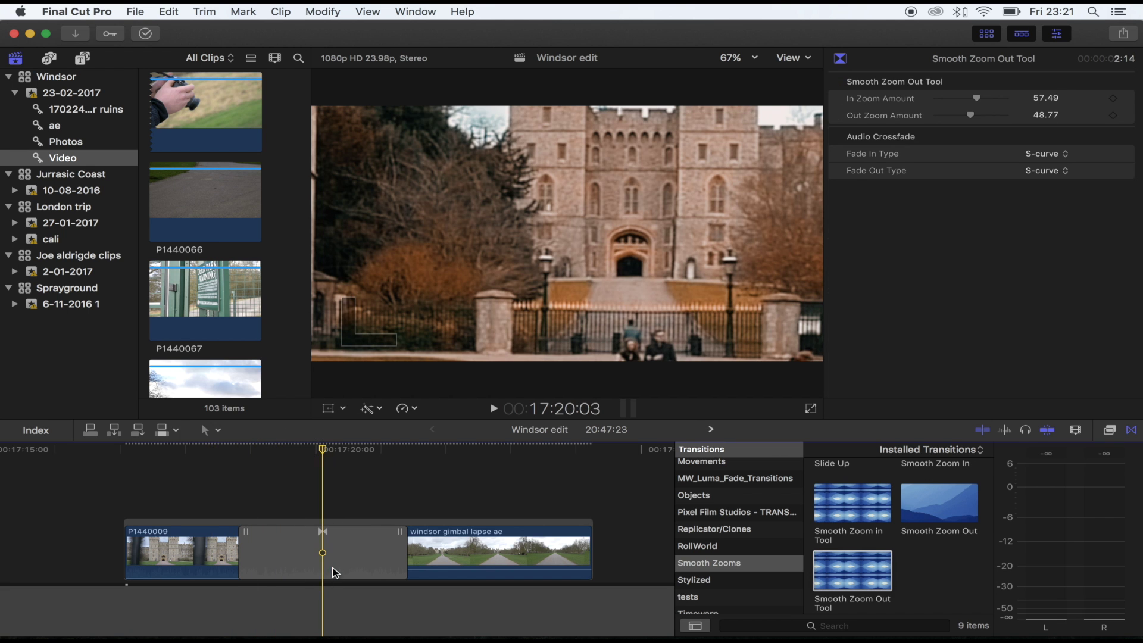
key(/)
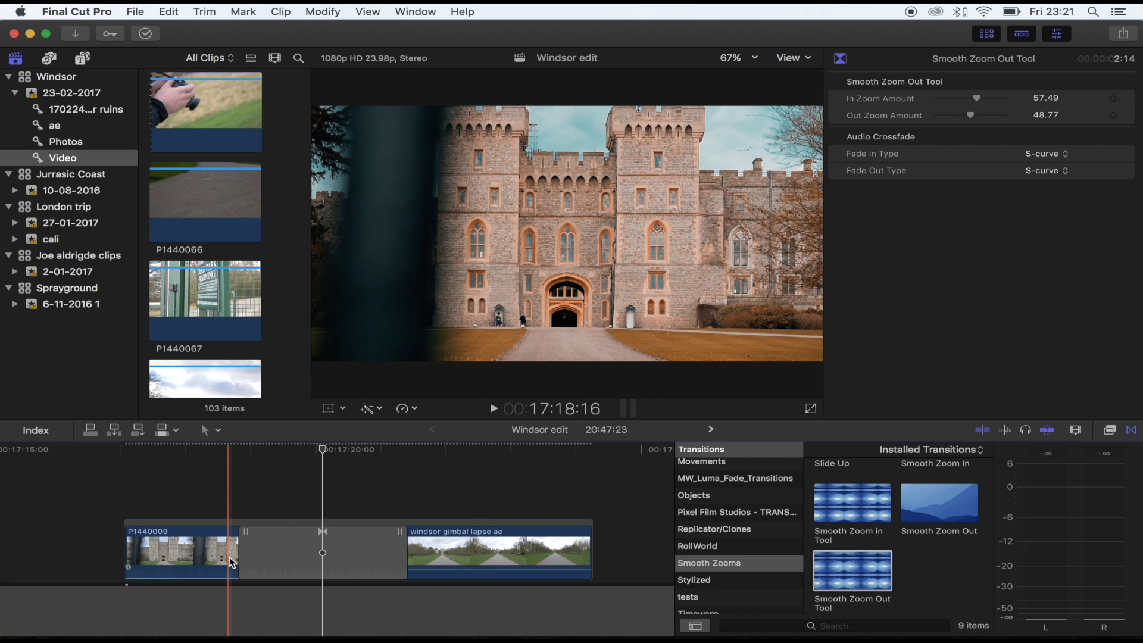
click(304, 572)
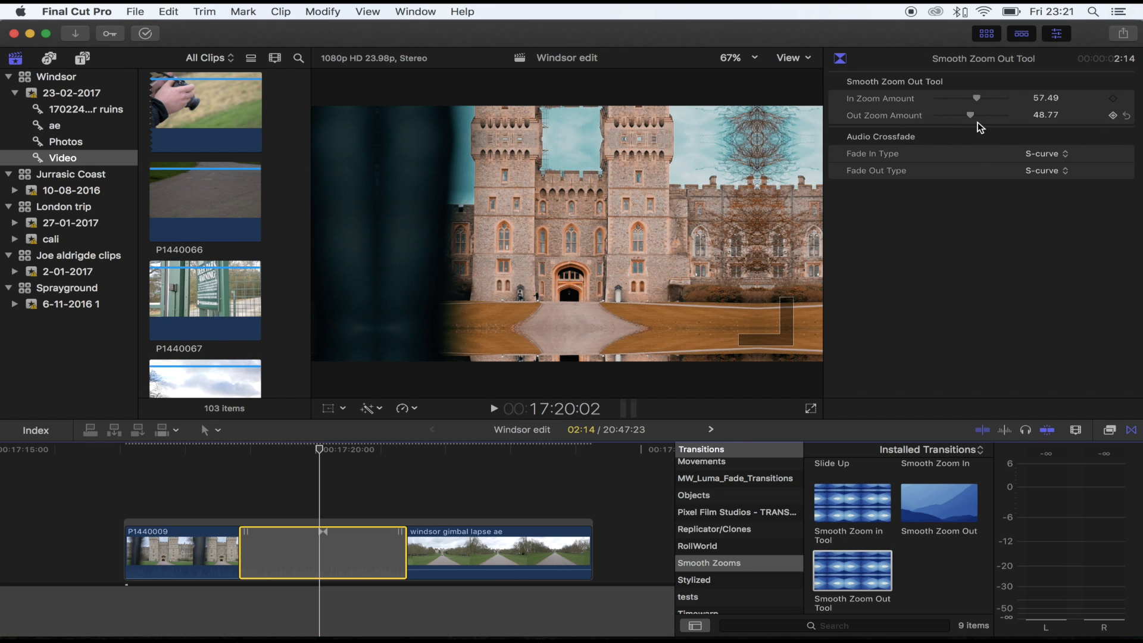
Lower the transition's In Zoom Amount to 31.68 and Out Zoom Amount to 14.04
mouse_move(977, 99)
mouse_down()
mouse_move(949, 103)
mouse_move(1016, 102)
mouse_move(952, 98)
mouse_move(963, 100)
mouse_up()
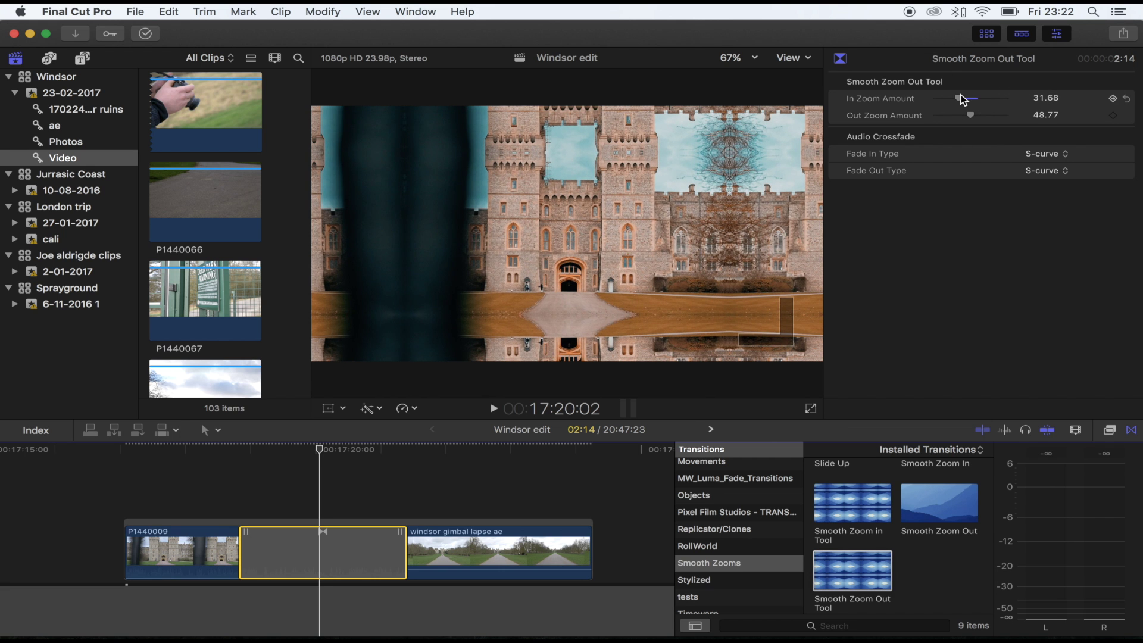
key(Right)
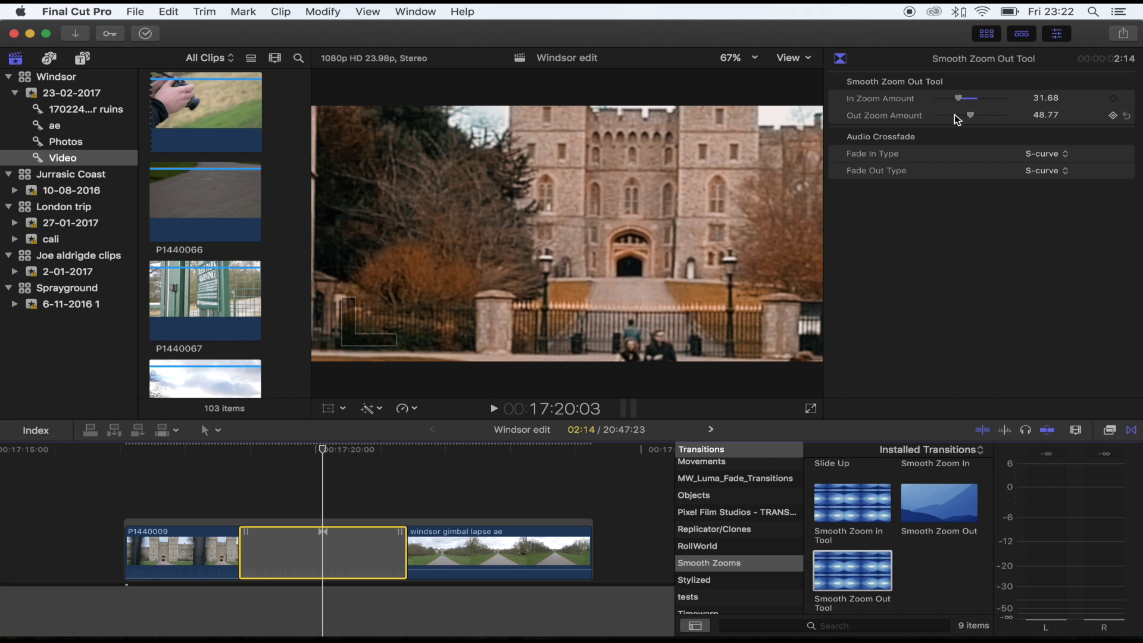
mouse_move(968, 116)
mouse_down()
mouse_move(941, 115)
mouse_move(948, 121)
mouse_up()
key(Left)
key(Right)
key(Left)
key(Right)
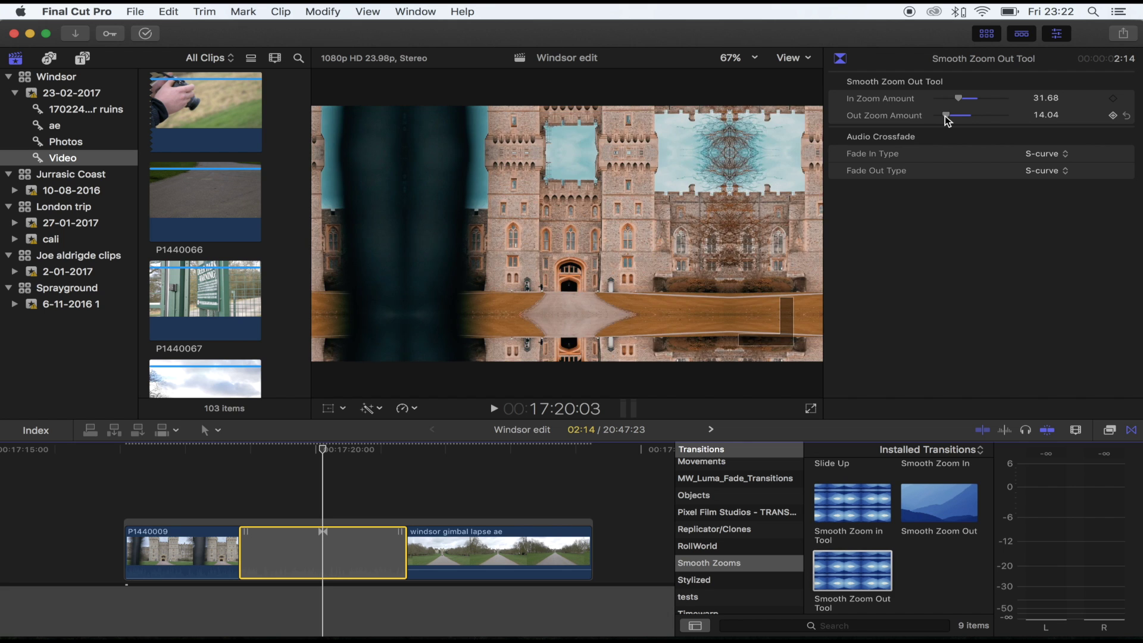
Play back the retuned transition, then select the windsor gimbal lapse ae clip
click(238, 454)
key(space)
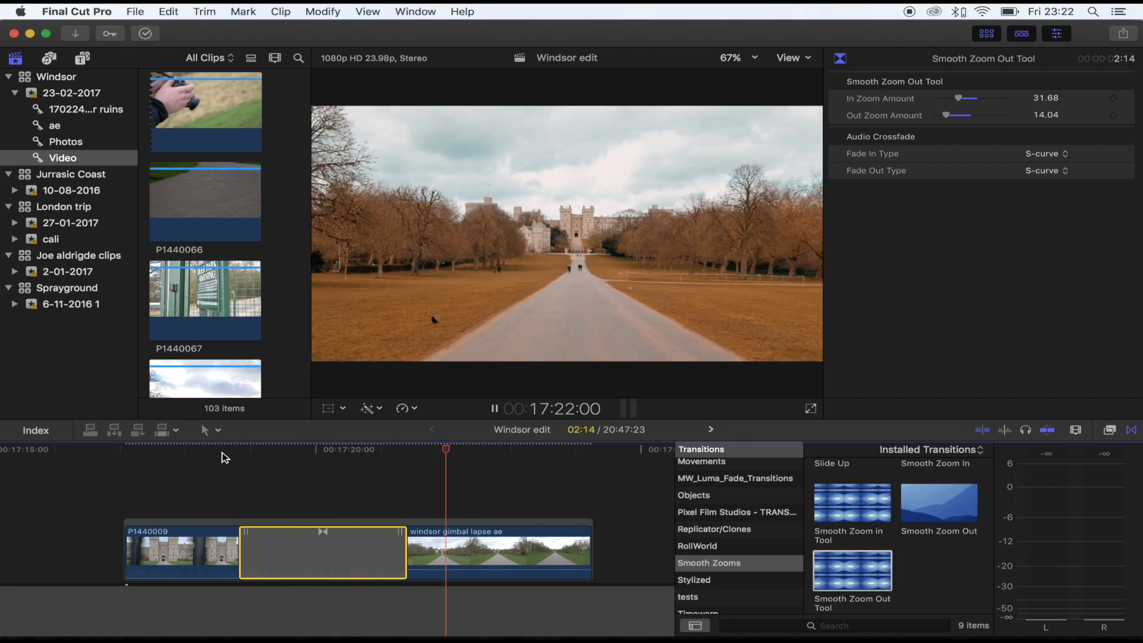
key(space)
drag(261, 456, 287, 456)
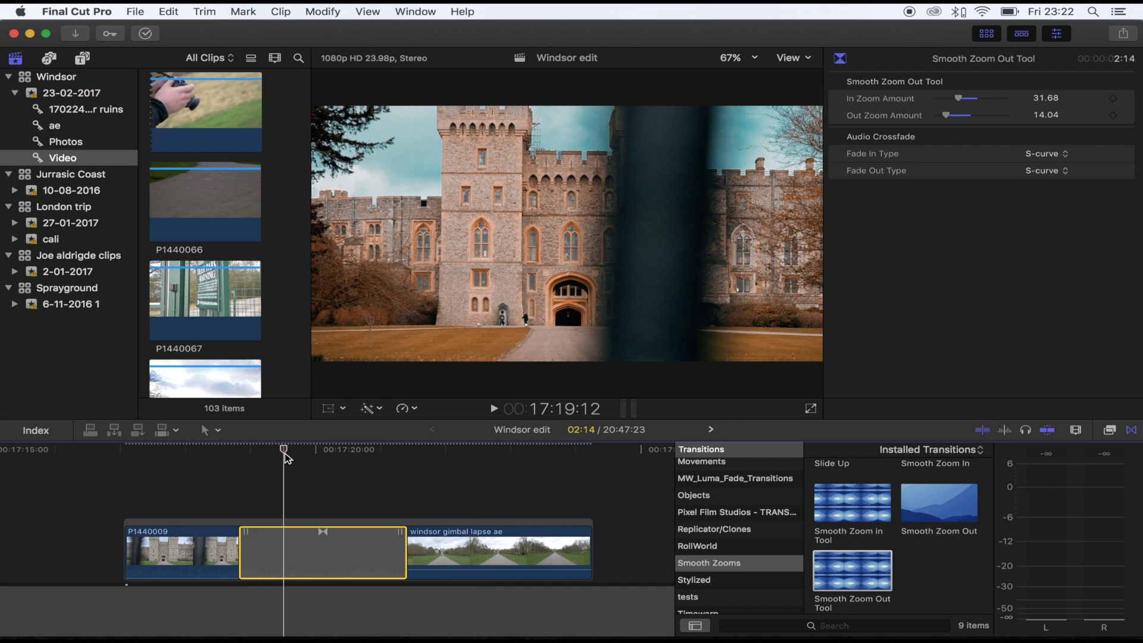
click(262, 470)
click(223, 449)
key(space)
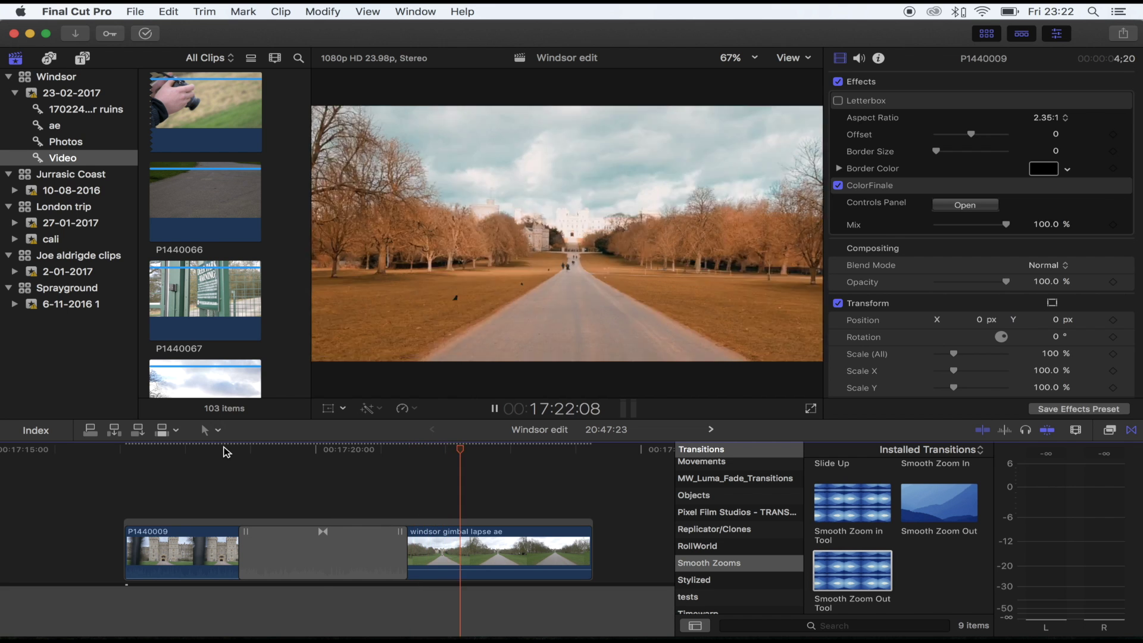
click(322, 553)
key(space)
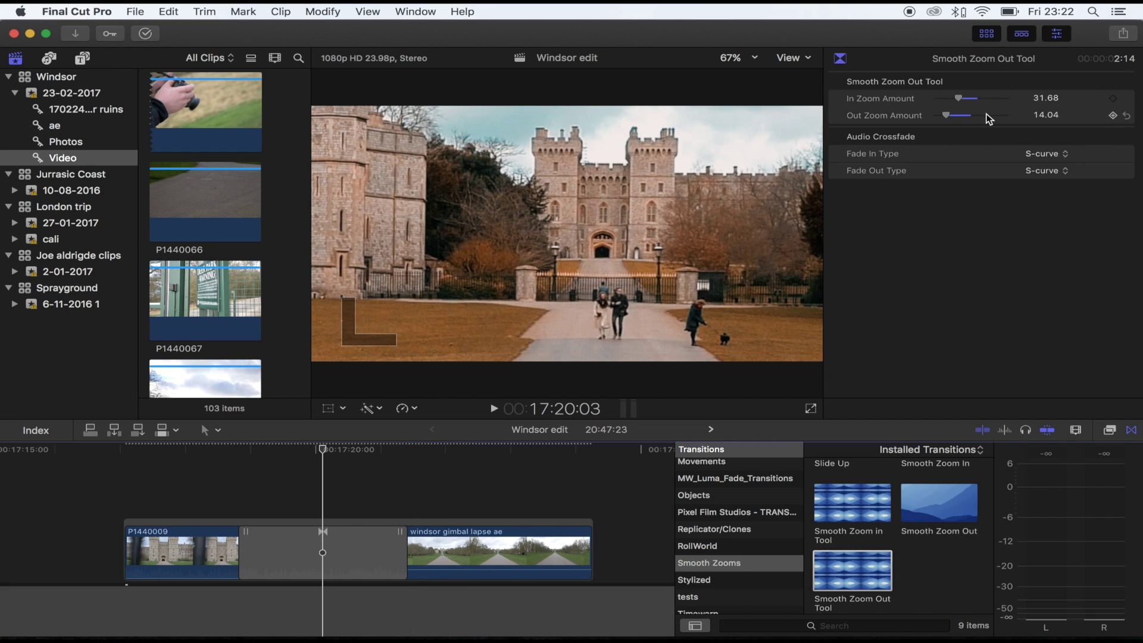
click(500, 554)
click(311, 449)
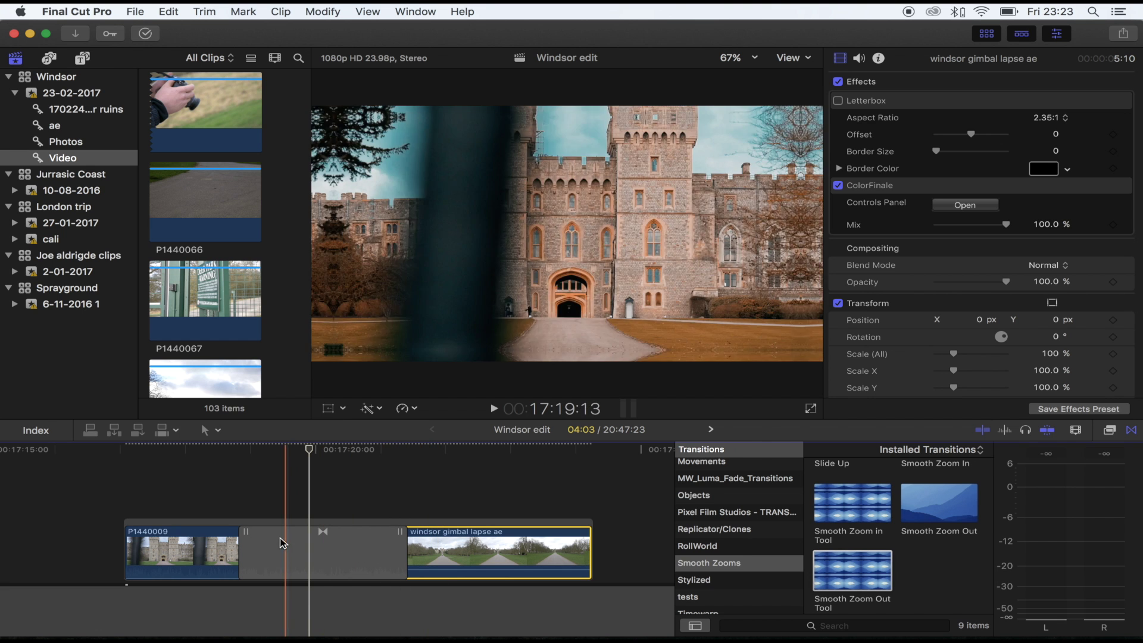
At the 17:20:03 midpoint, drag the second clip left and down with the Transform tool
click(325, 449)
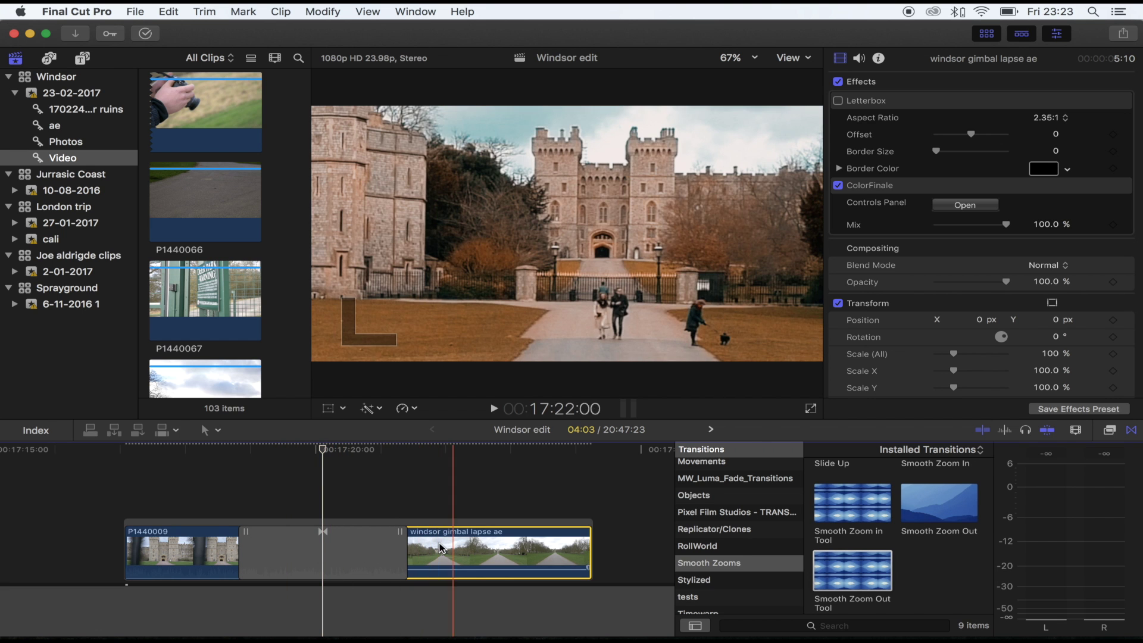
click(329, 410)
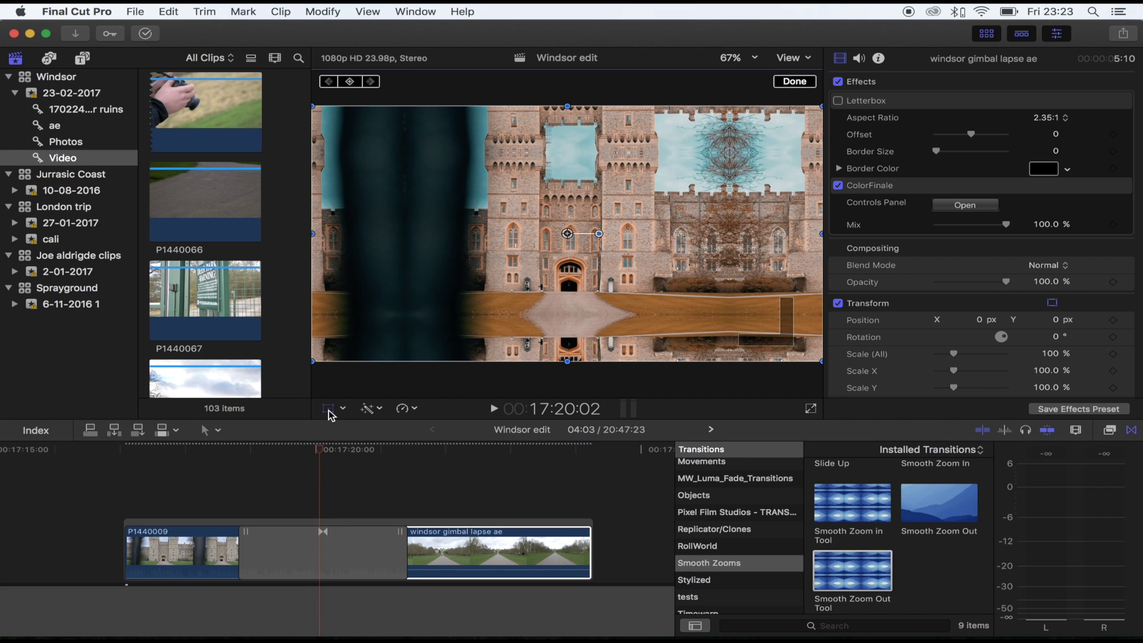
drag(566, 234, 544, 255)
key(Left)
key(Right)
key(Left)
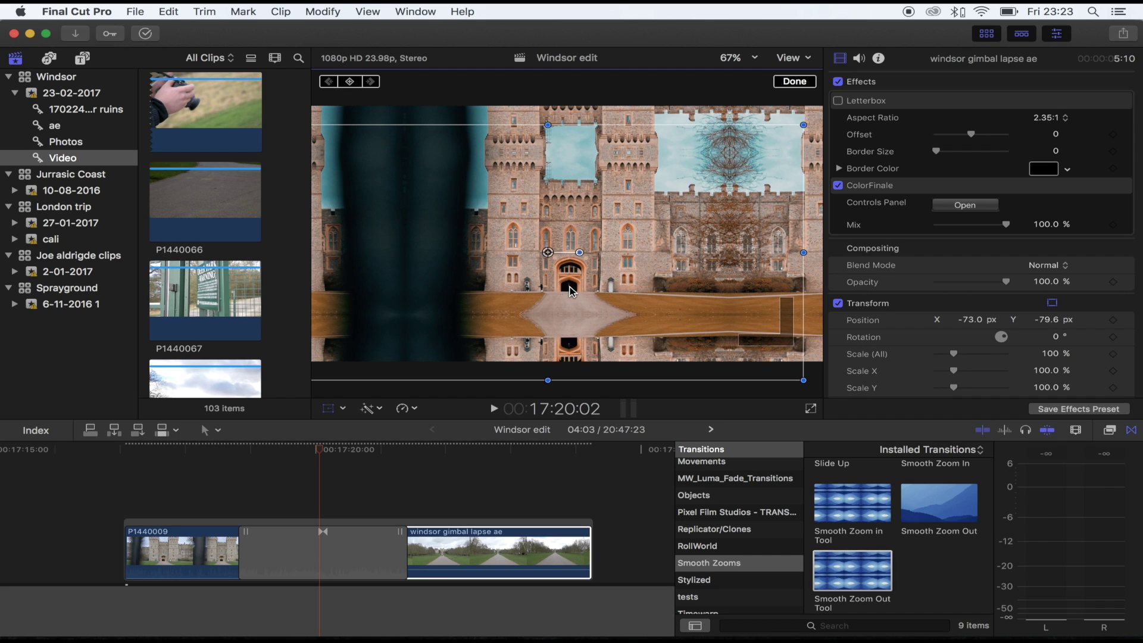
key(Left)
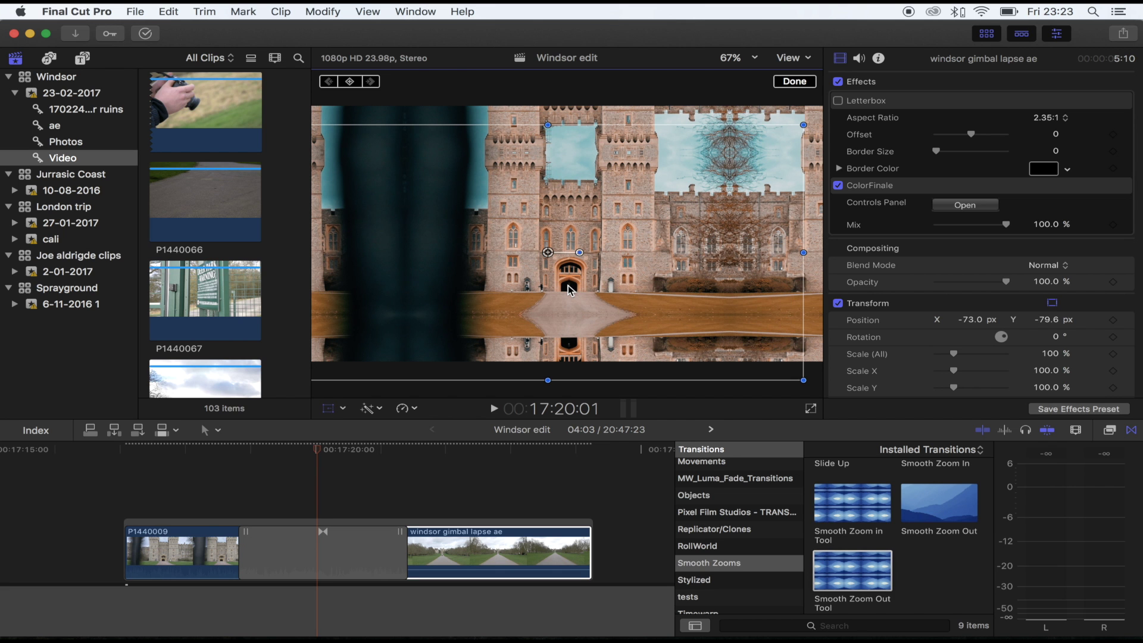
key(Right)
key(Right)
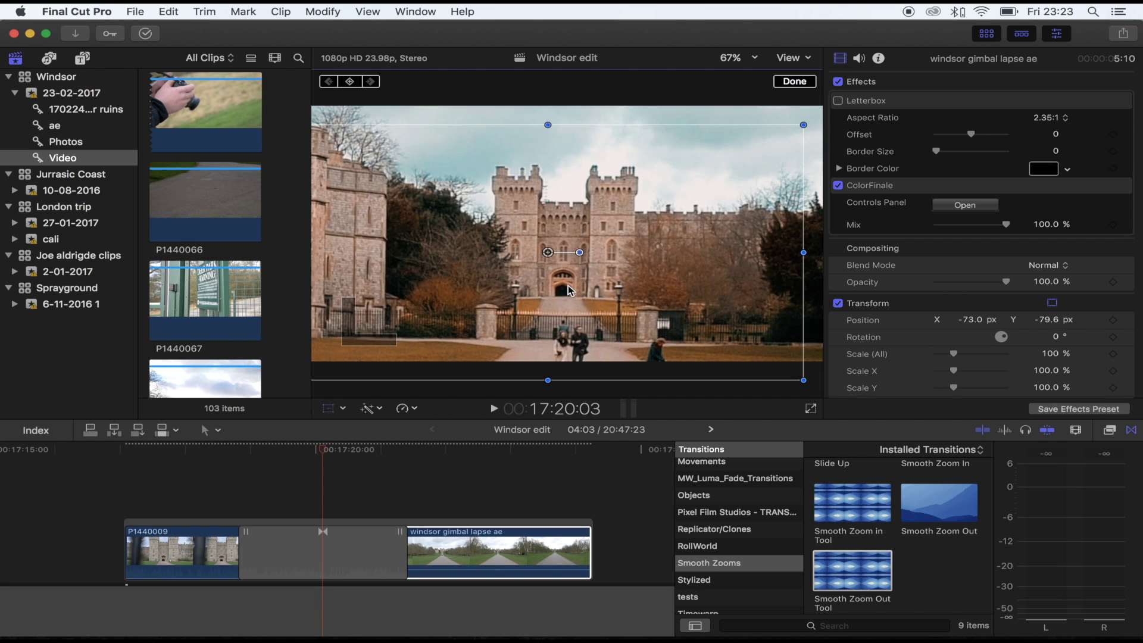
key(Left)
key(Right)
Nudge the clip to position -60.7, -63.3 px so the castle framing matches
drag(548, 252, 551, 249)
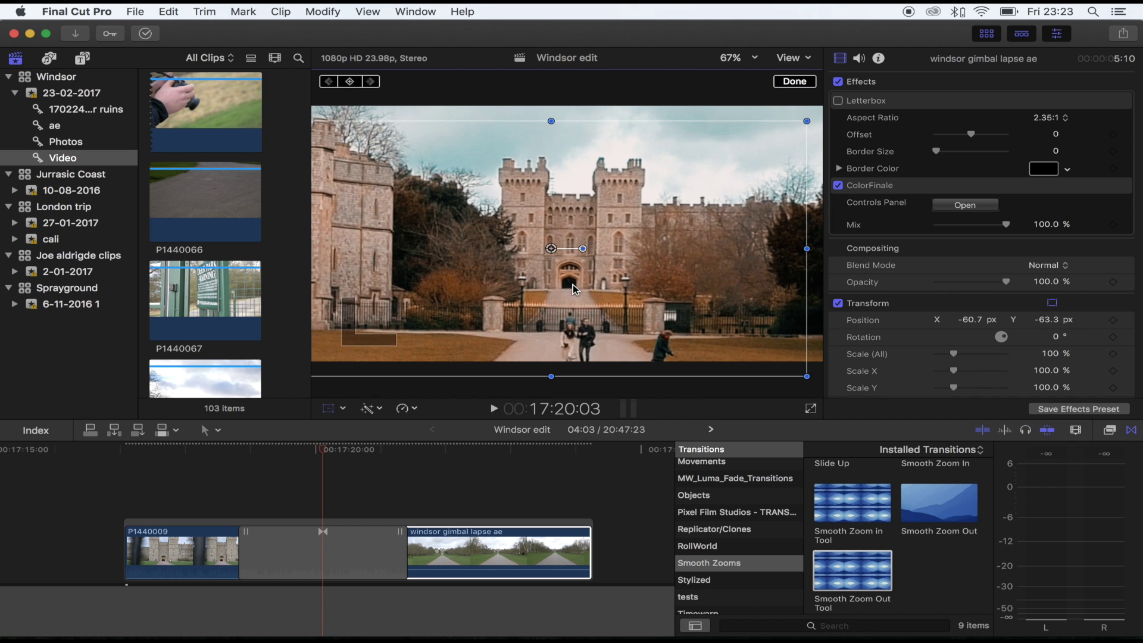
key(Left)
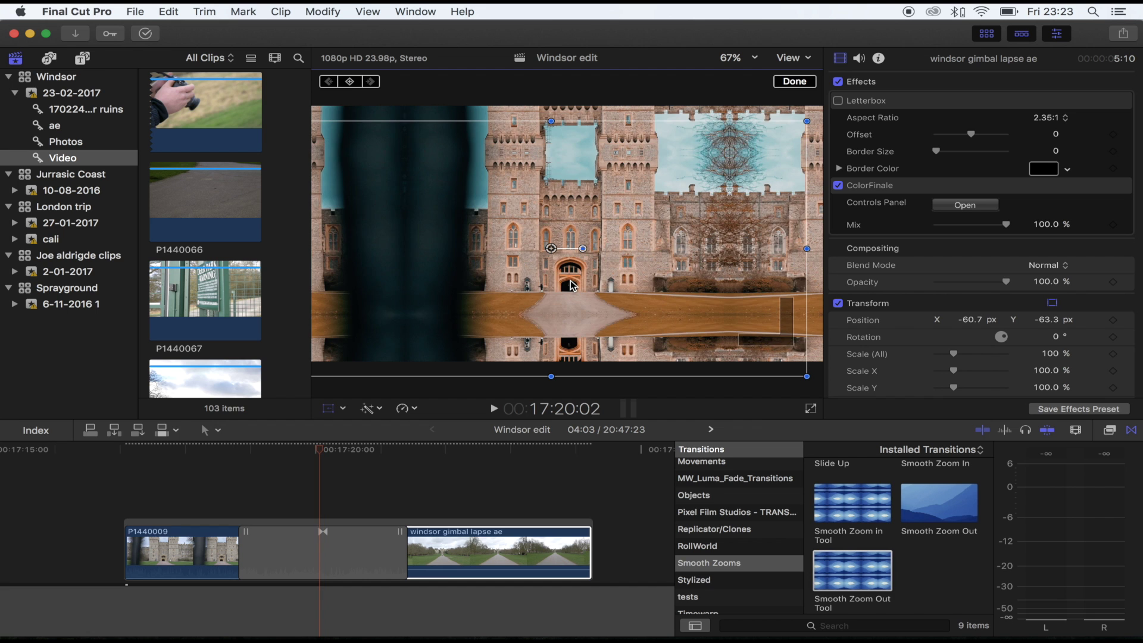
key(Right)
key(Left)
key(Right)
key(Left)
key(Right)
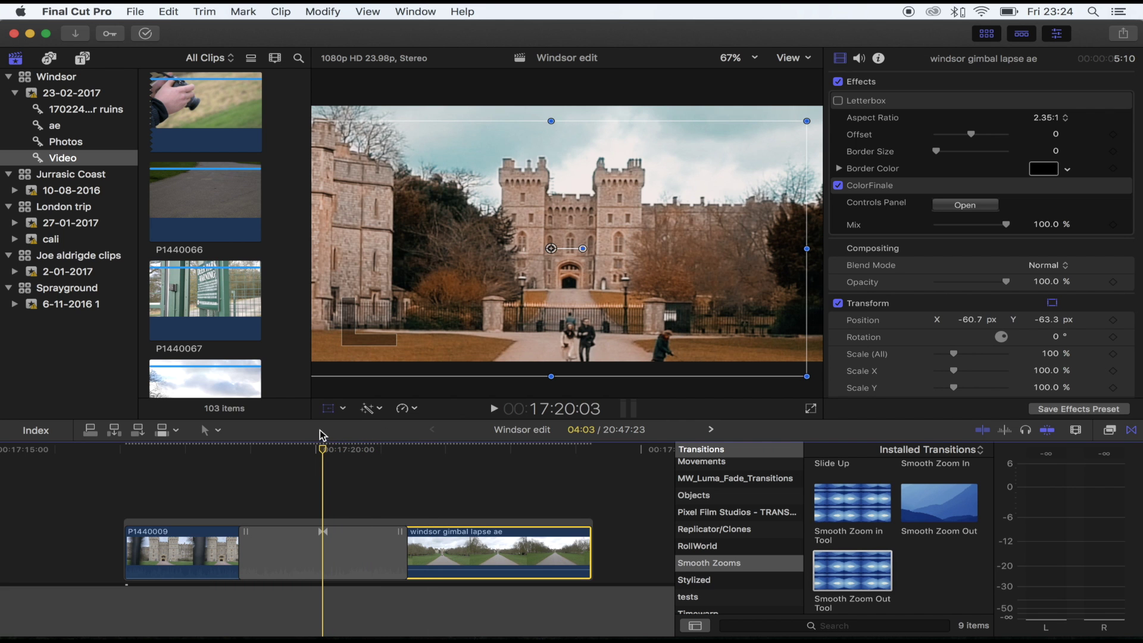
click(328, 408)
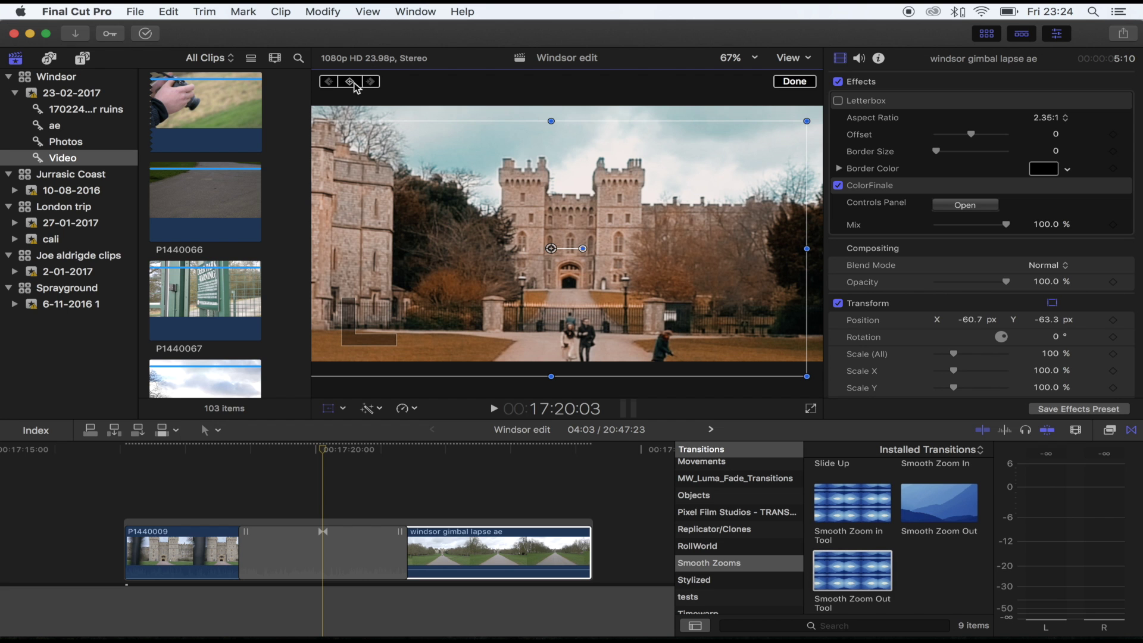
Keyframe the clip's position at the midpoint, then return it to 0.3, -0.3 px at 17:21:10
click(351, 82)
drag(334, 448, 407, 463)
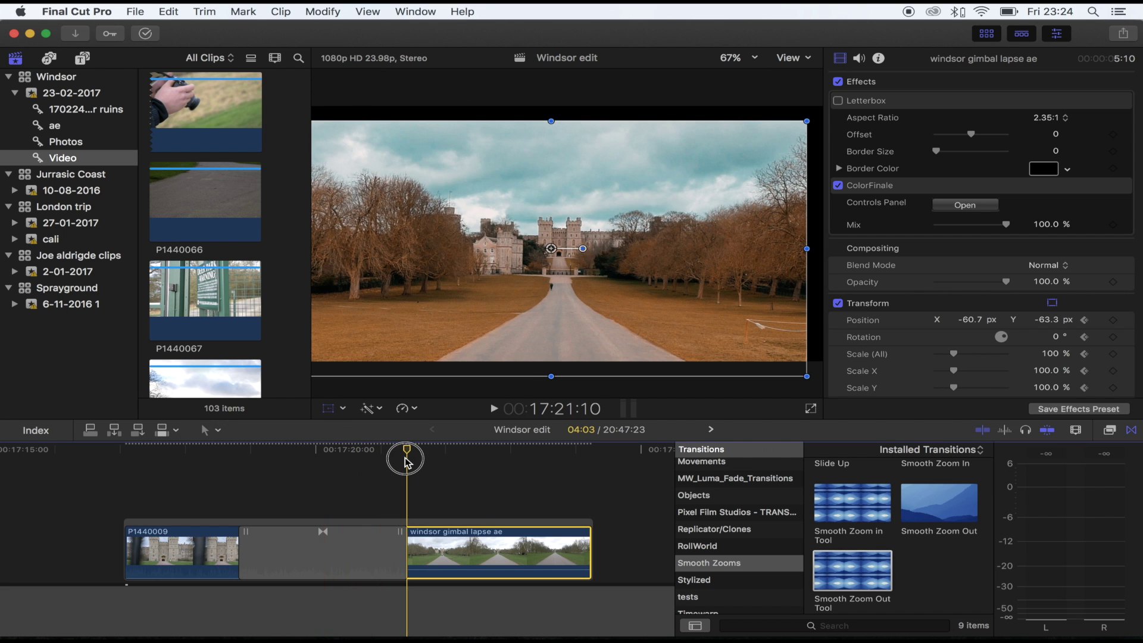
drag(549, 257, 563, 234)
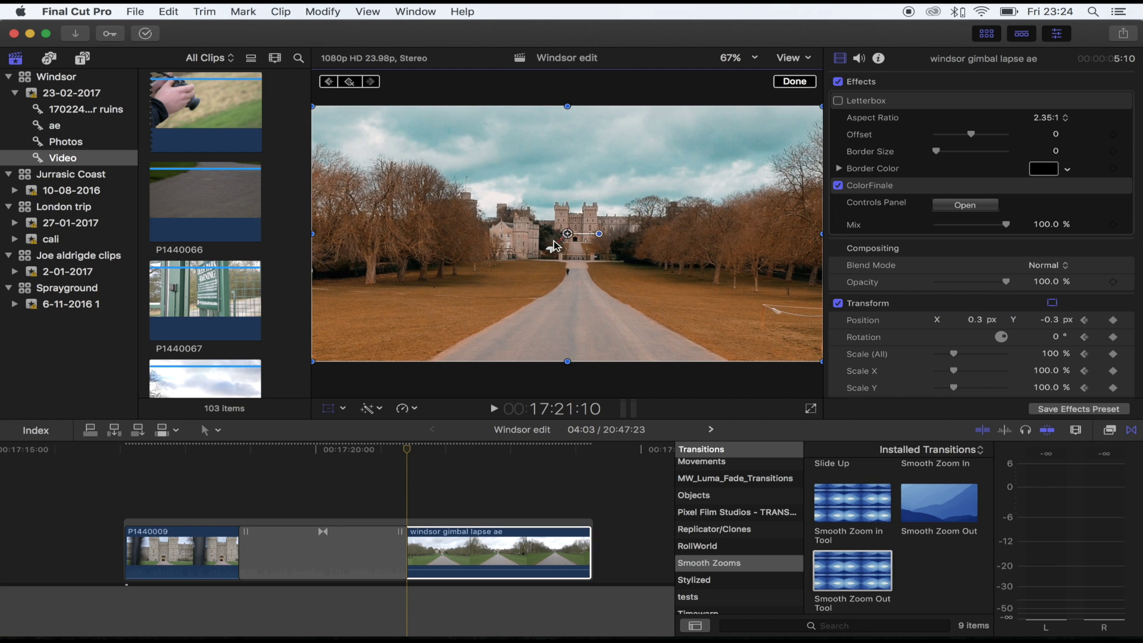
click(786, 84)
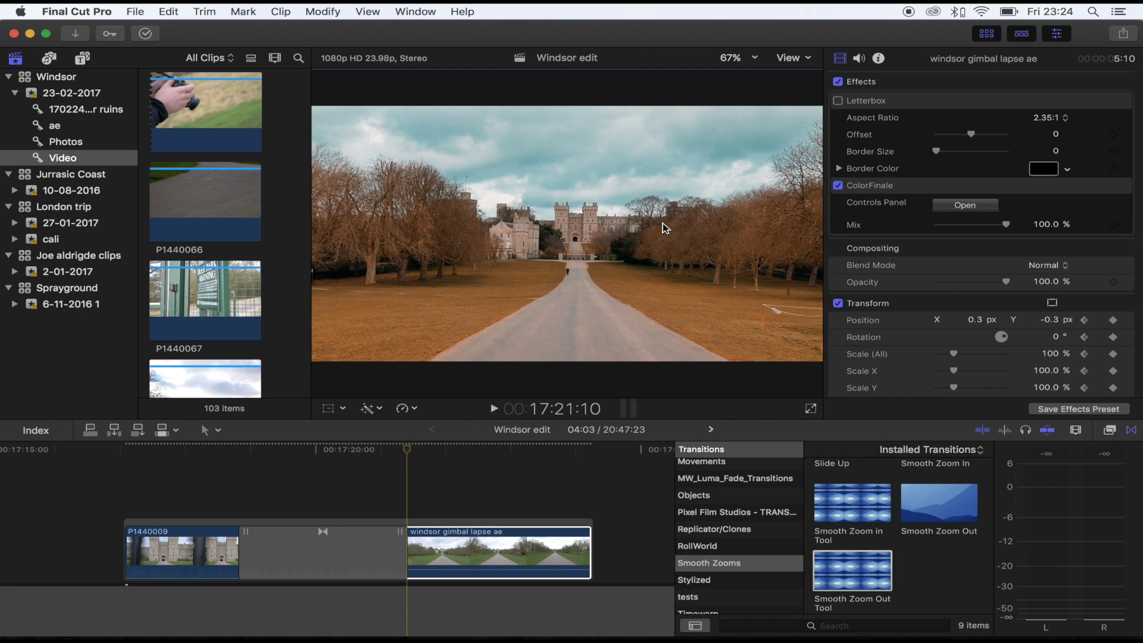
Show the clip's video animation lanes and move its first Transform keyframe slightly earlier
right_click(431, 545)
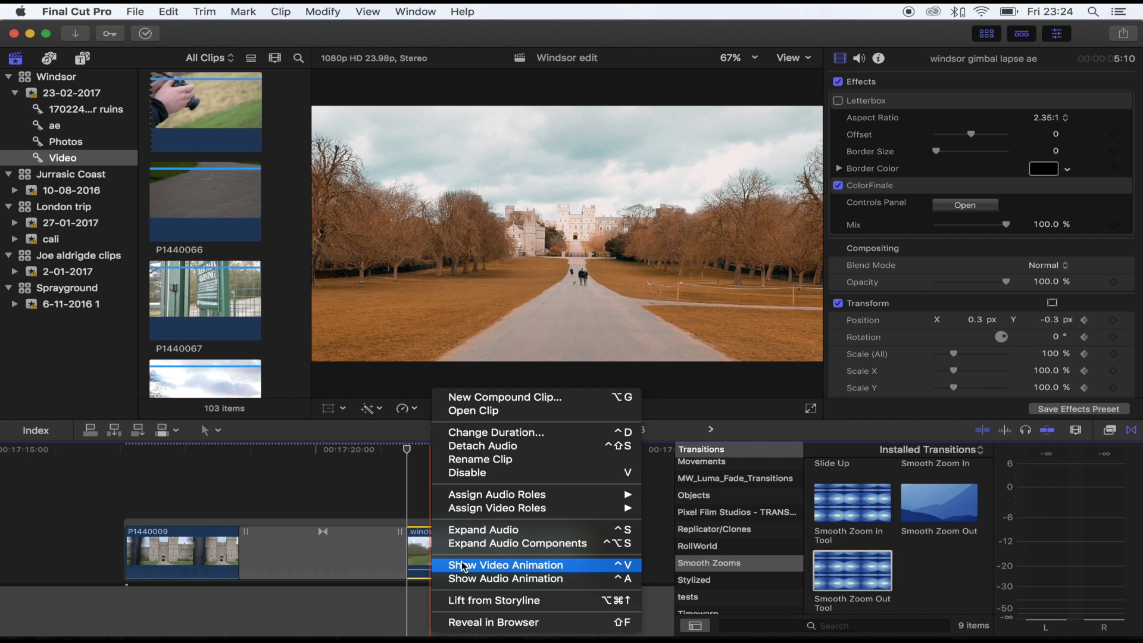
click(504, 566)
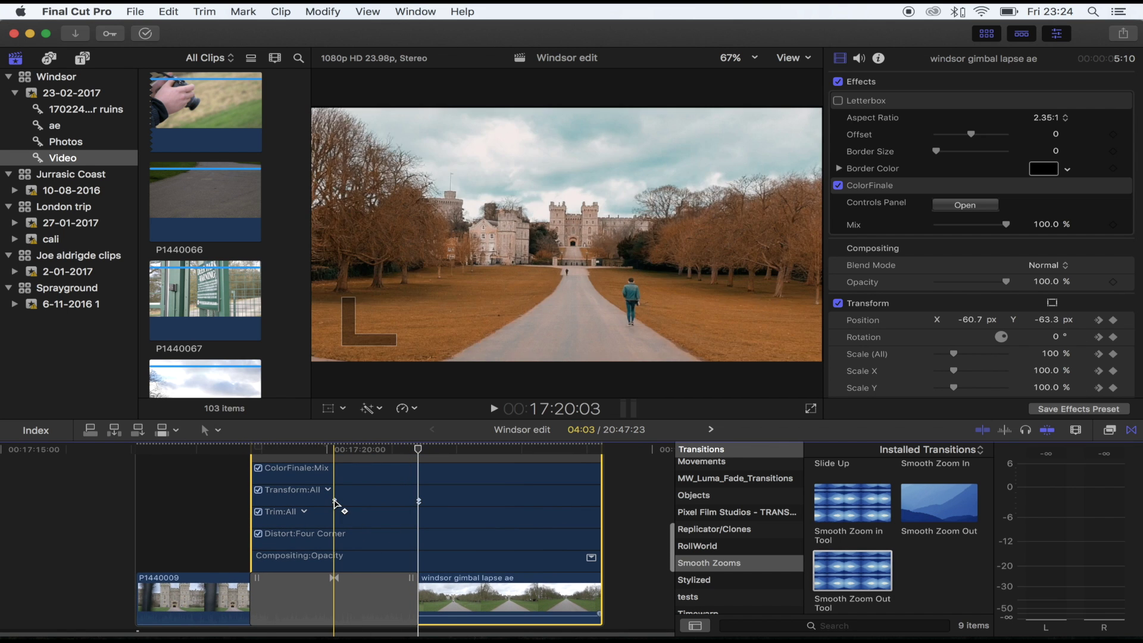
click(318, 504)
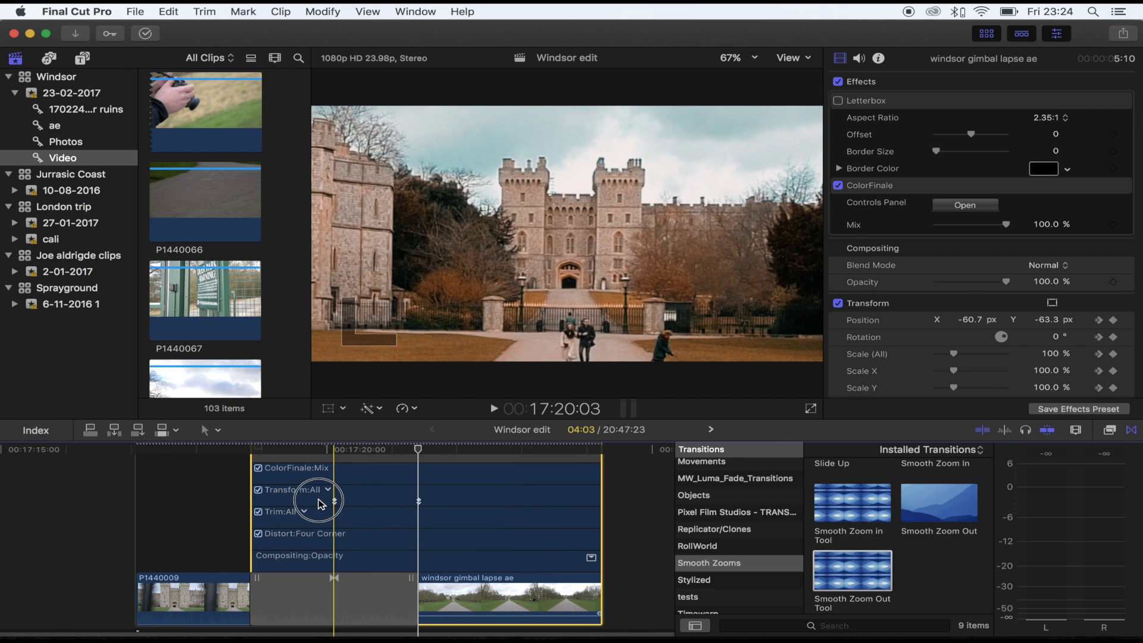
click(327, 503)
drag(327, 503, 322, 501)
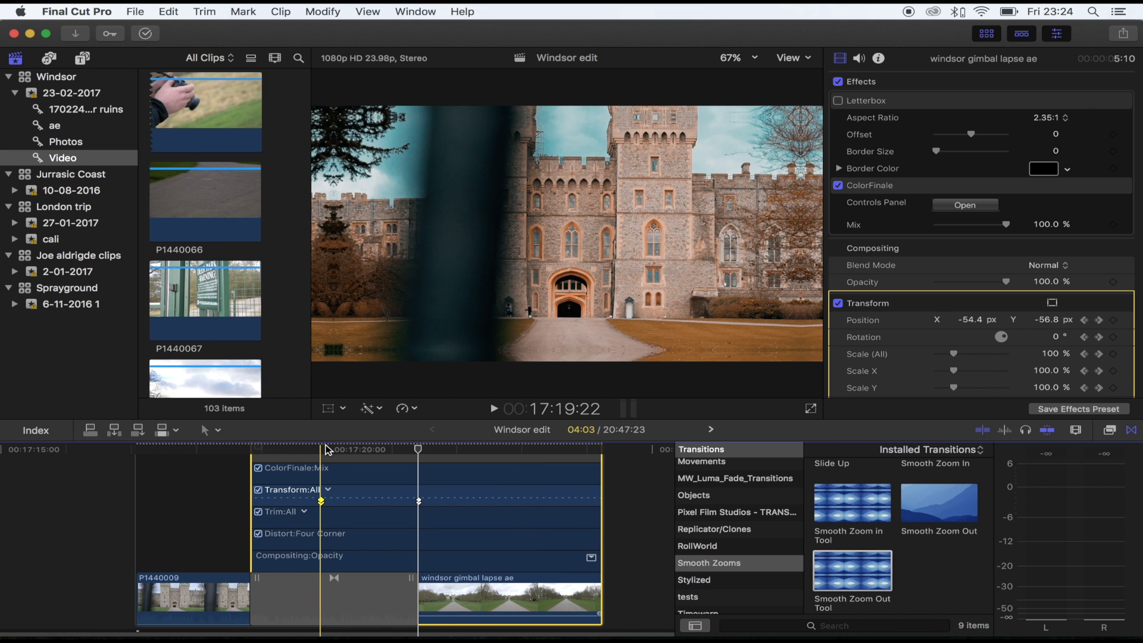
Play the zoom-out move from 17:19:06, then return to the 17:20:03 midpoint
click(290, 467)
drag(290, 468, 282, 470)
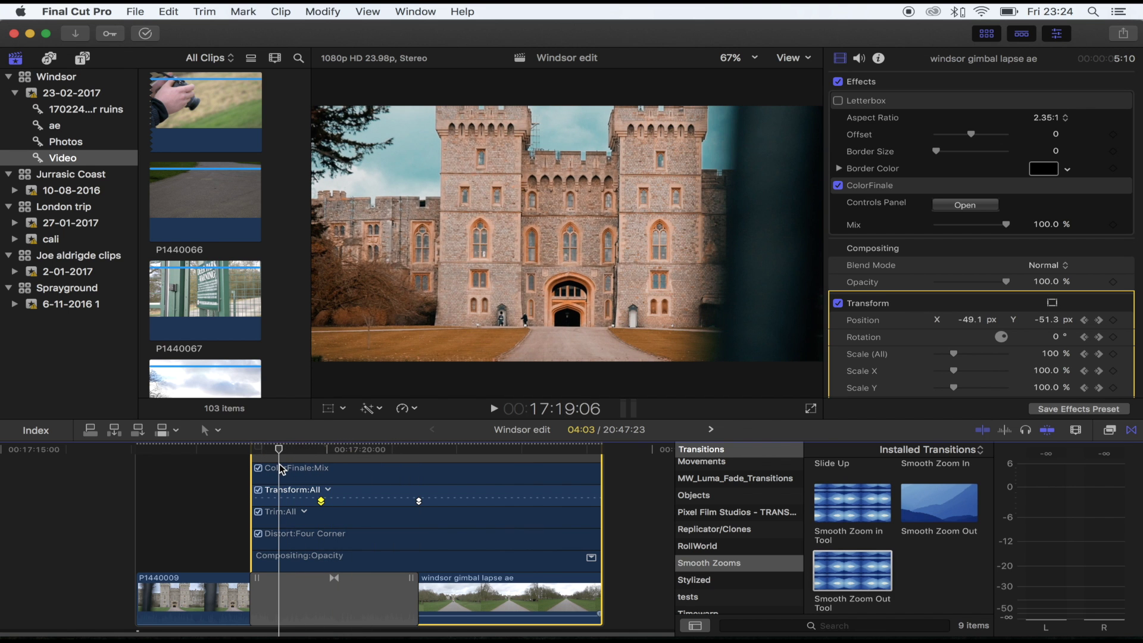
key(space)
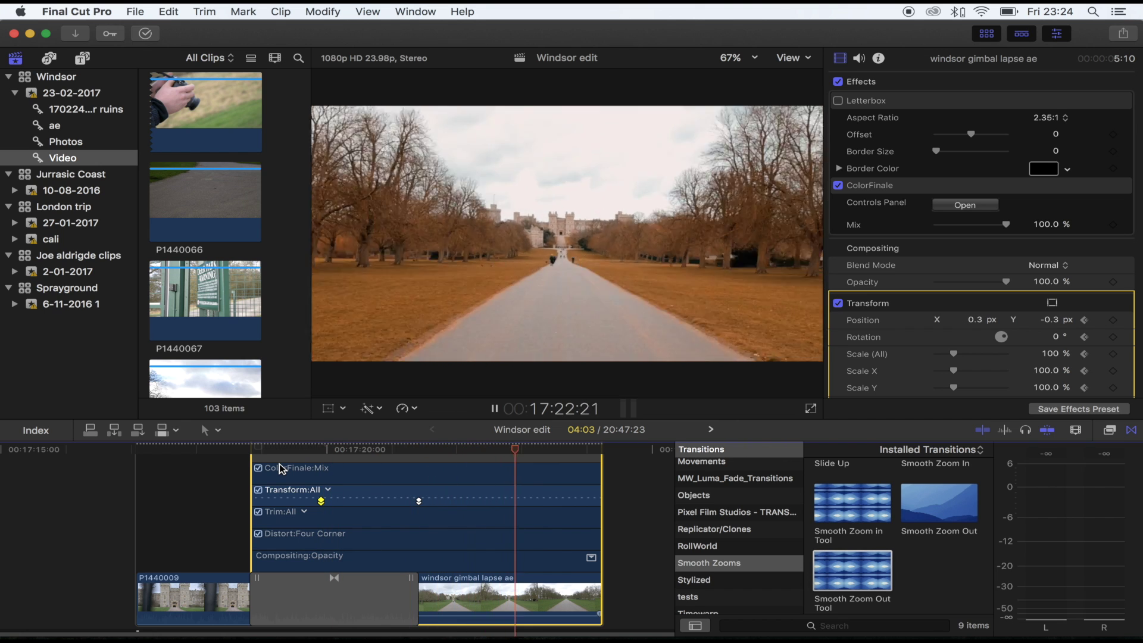
click(364, 450)
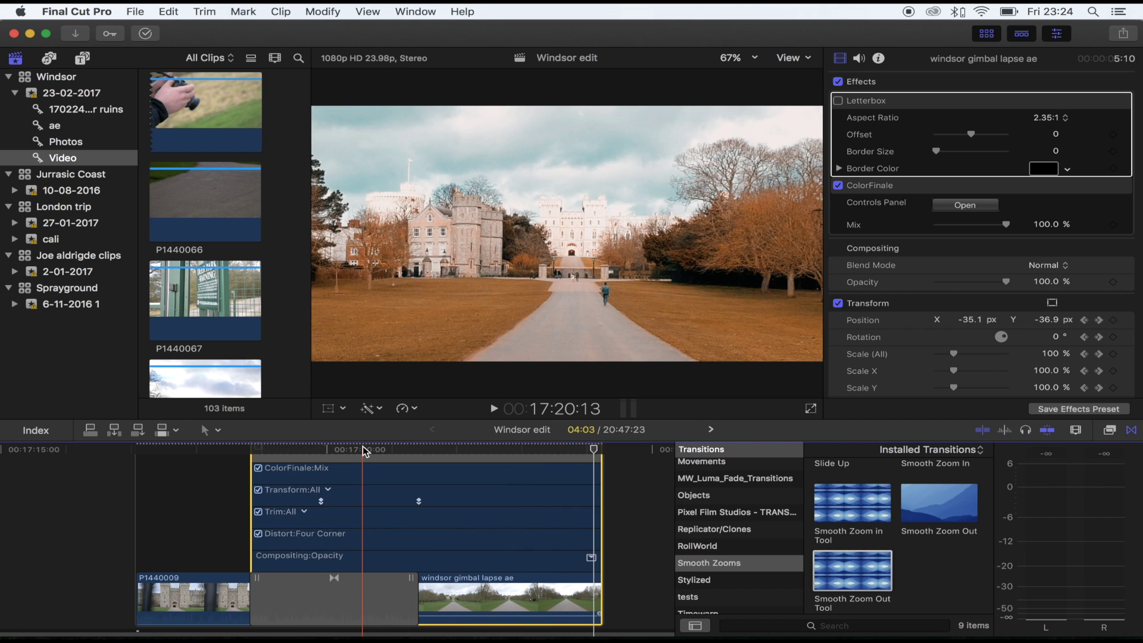
drag(363, 447, 335, 451)
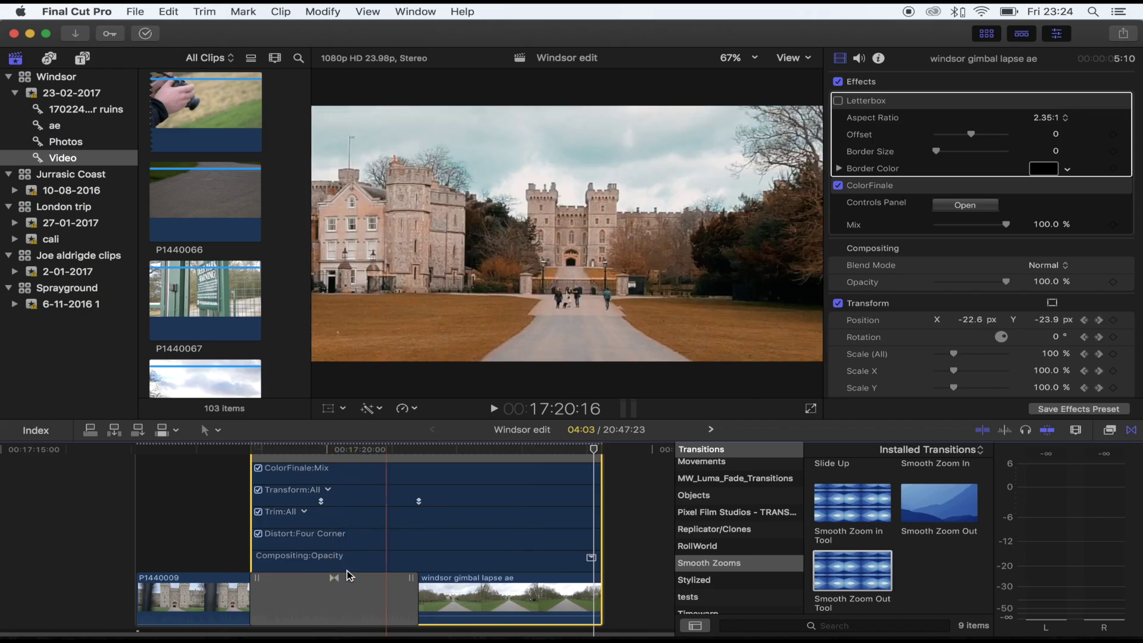